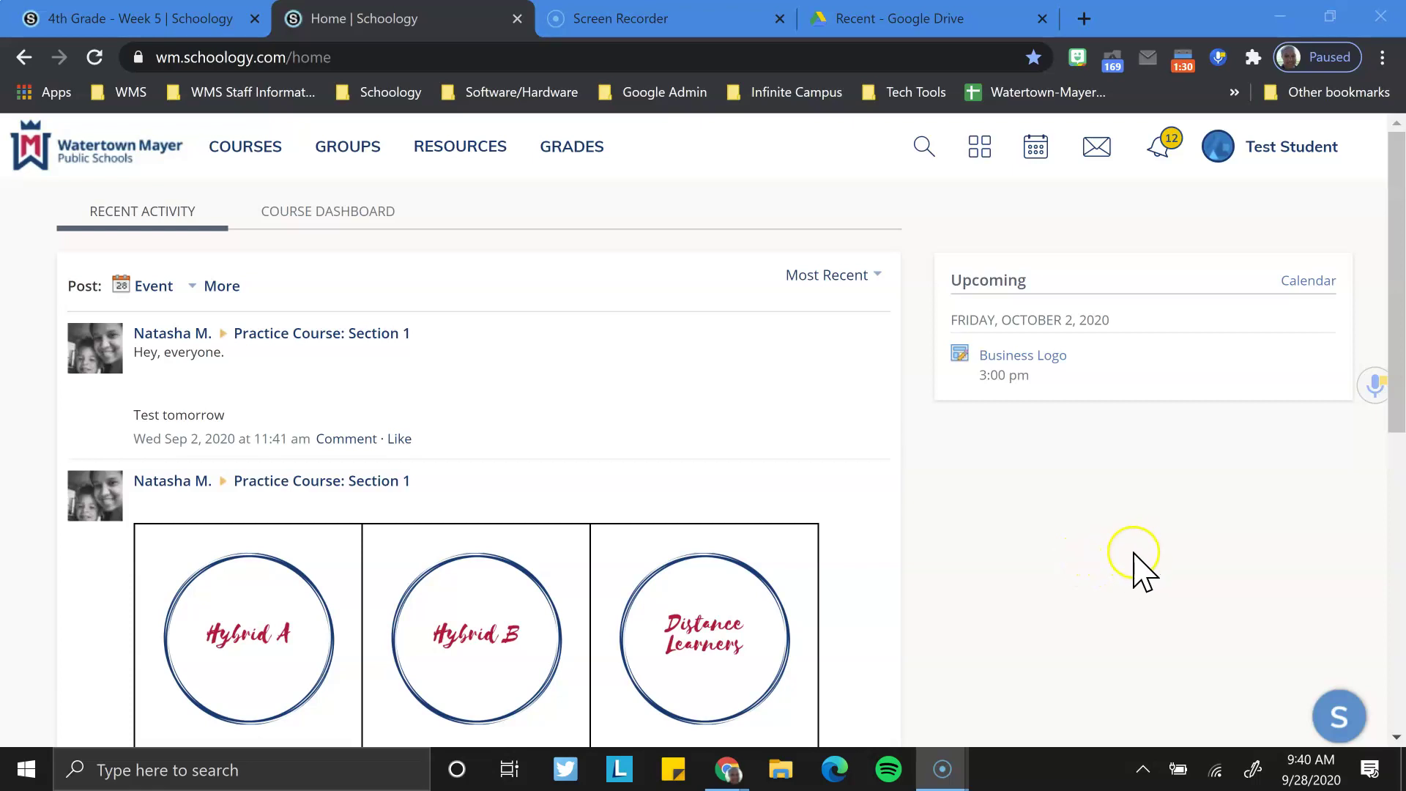
scroll(1137, 566, "down", 3)
scroll(1137, 566, "down", 2)
scroll(1137, 565, "up", 3)
scroll(1137, 565, "up", 2)
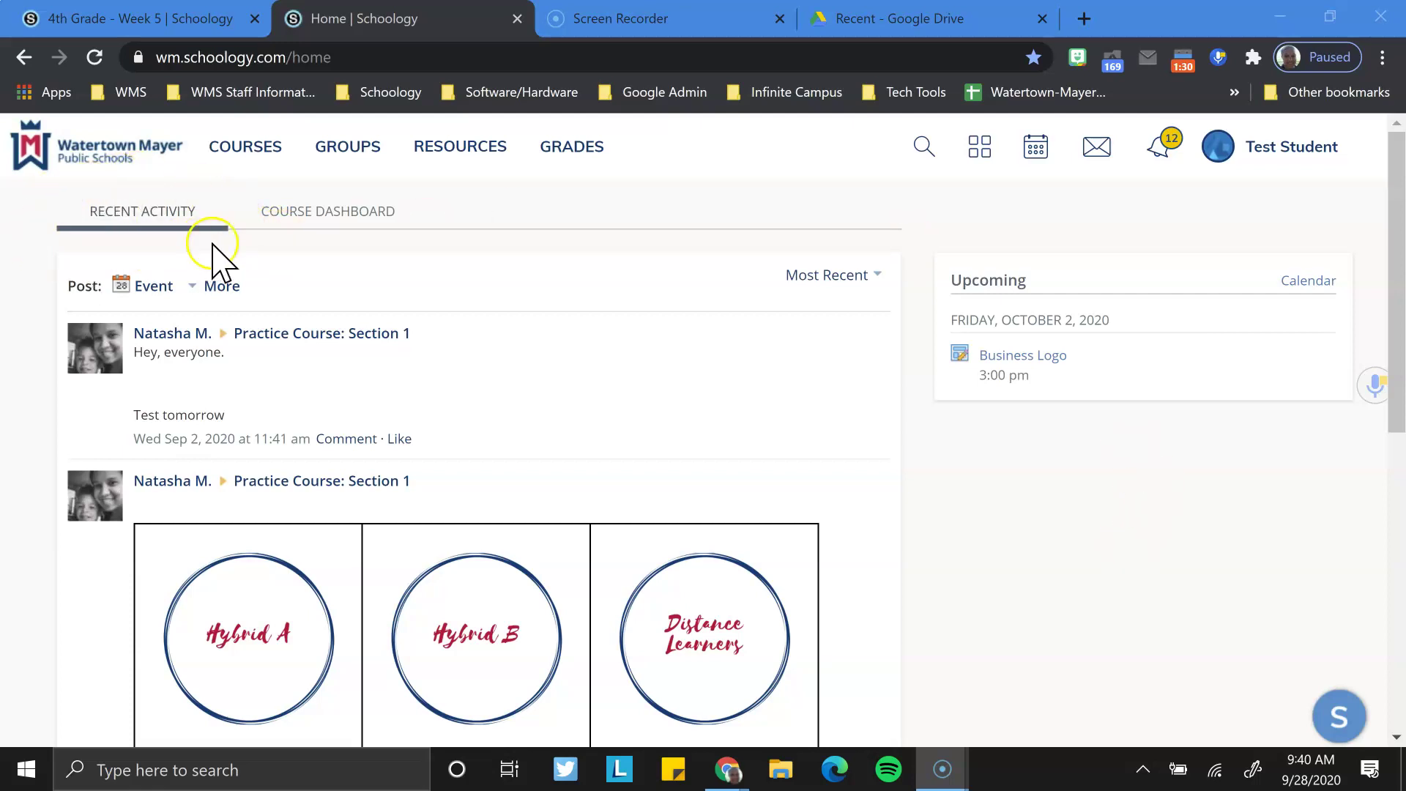
Step: Preview both home views, then save Course Dashboard as 'Set Home Page To' in account Settings
left_click(363, 231)
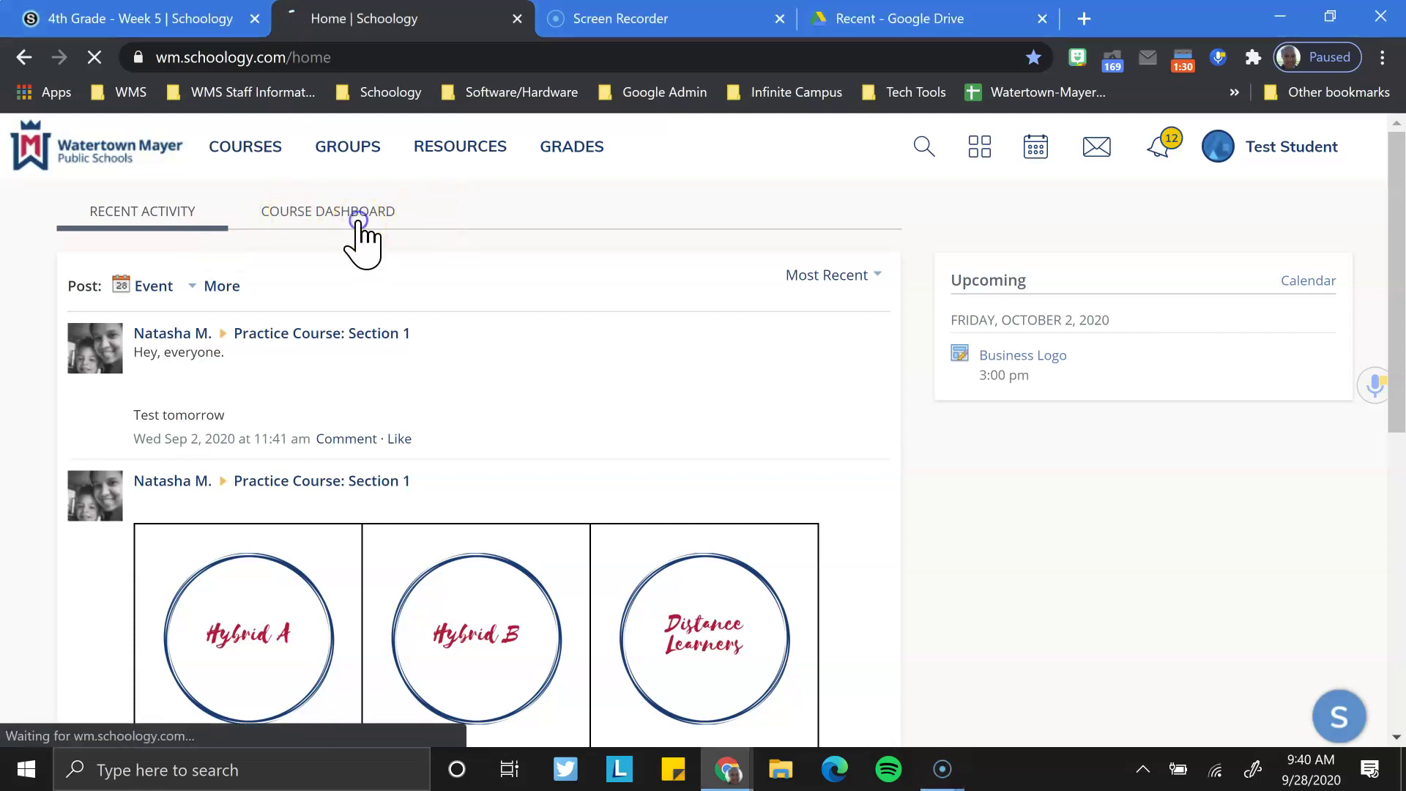
left_click(154, 214)
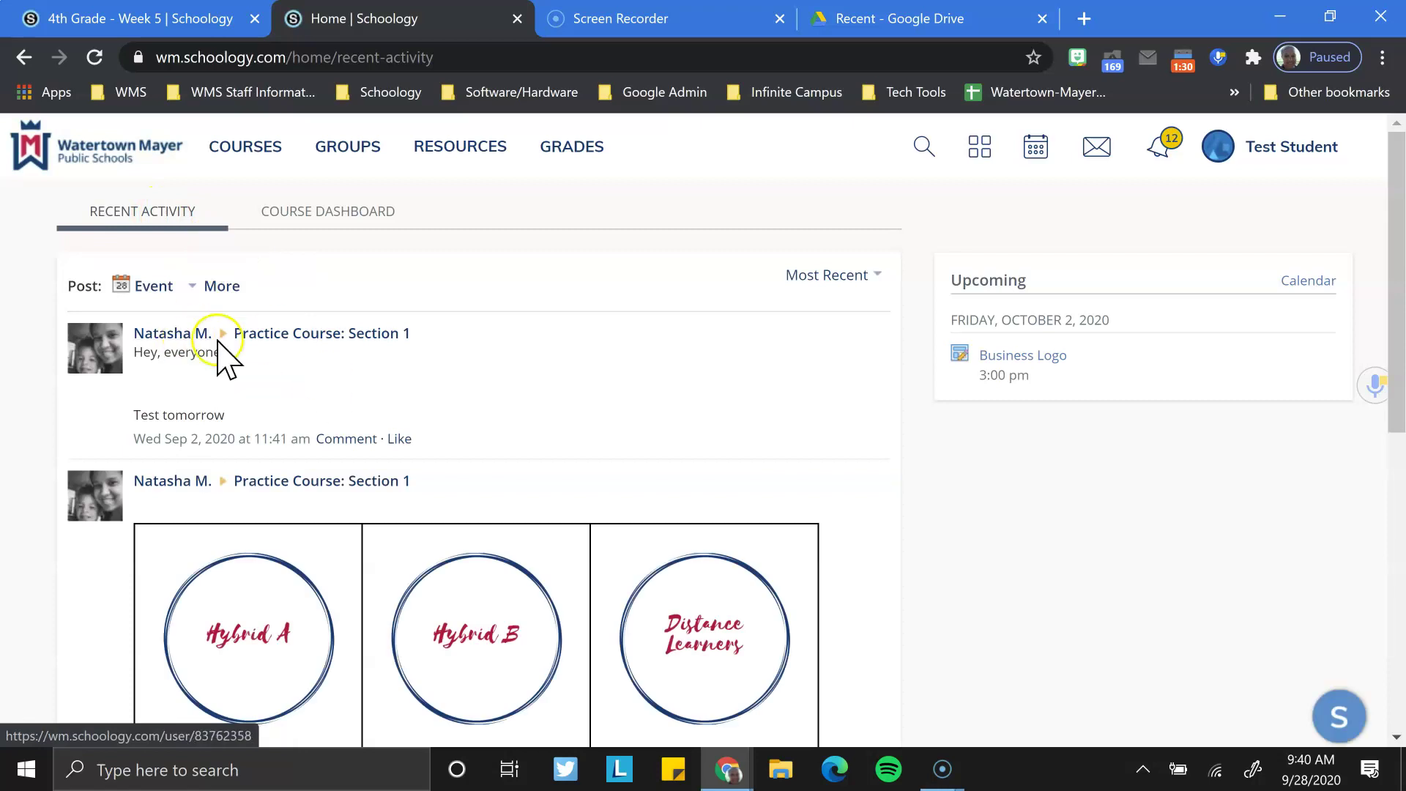
scroll(324, 489, "down", 4)
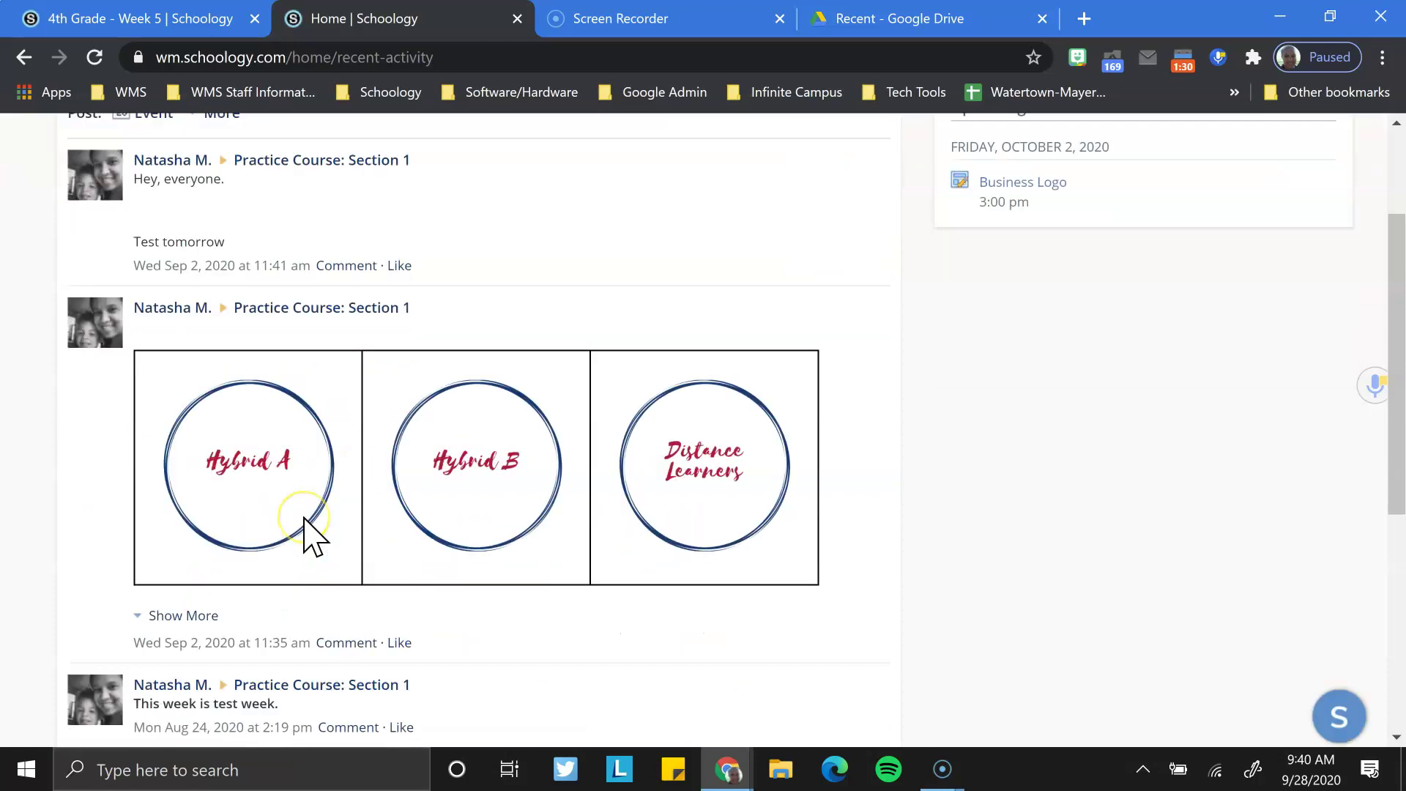
scroll(324, 489, "down", 2)
scroll(316, 505, "up", 2)
scroll(315, 507, "up", 3)
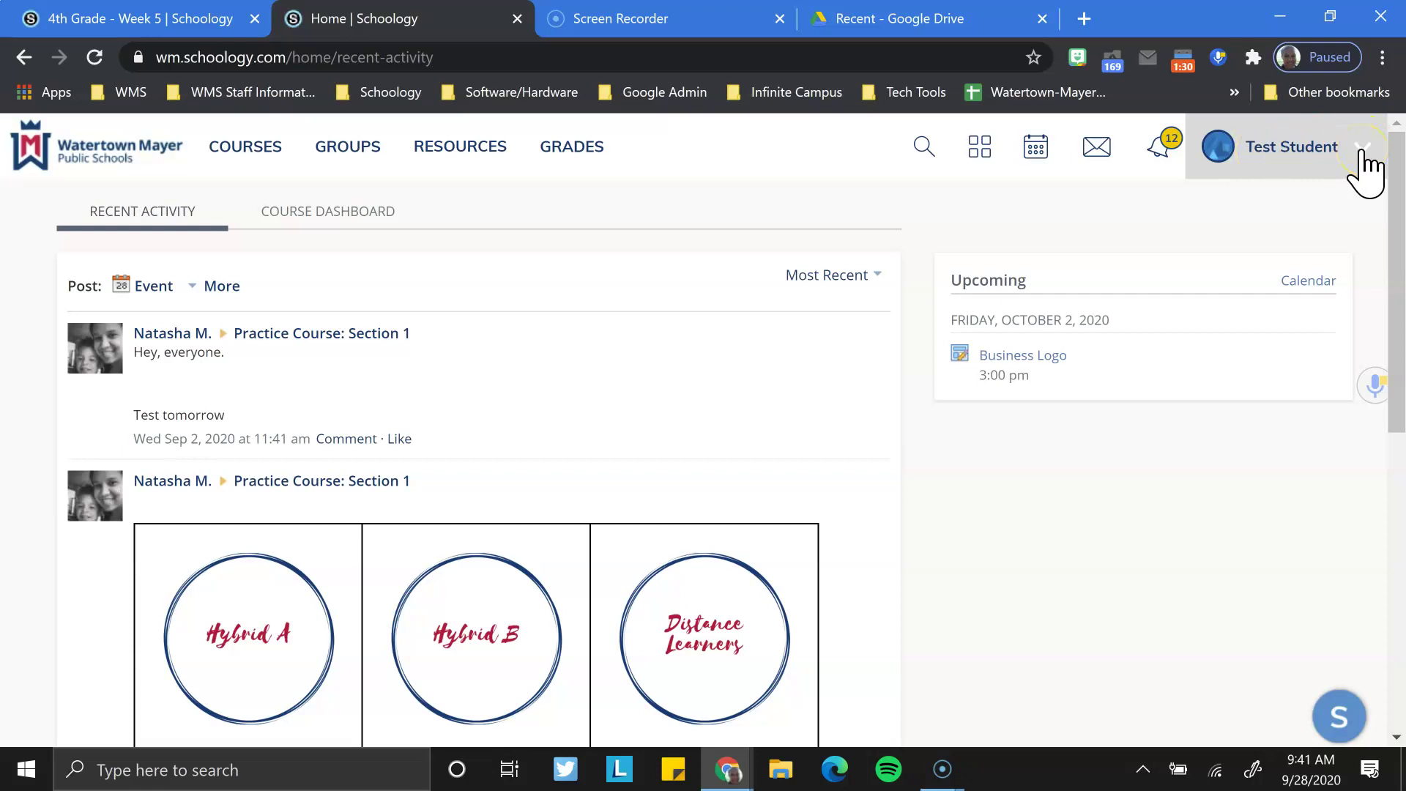
left_click(1366, 153)
left_click(1189, 313)
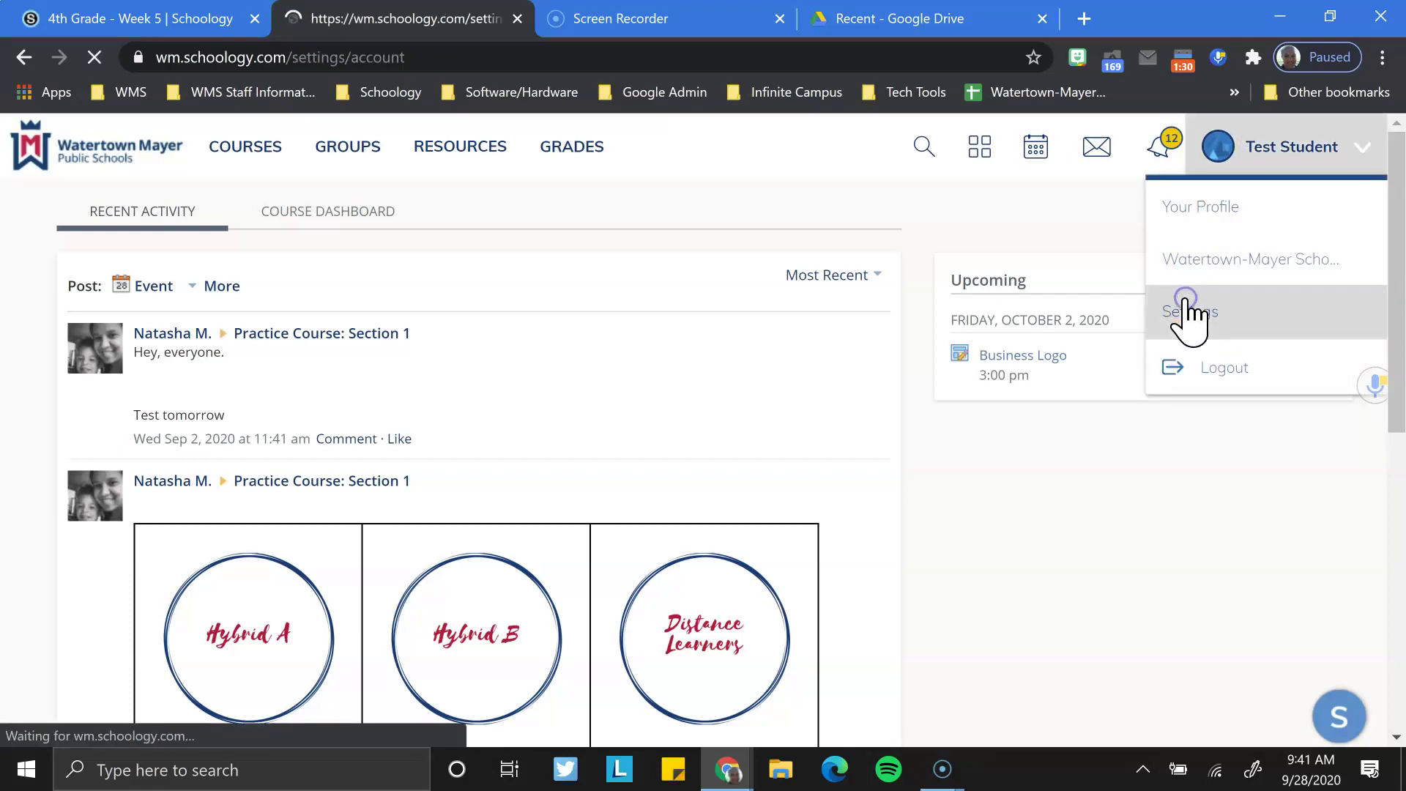
scroll(701, 476, "down", 1)
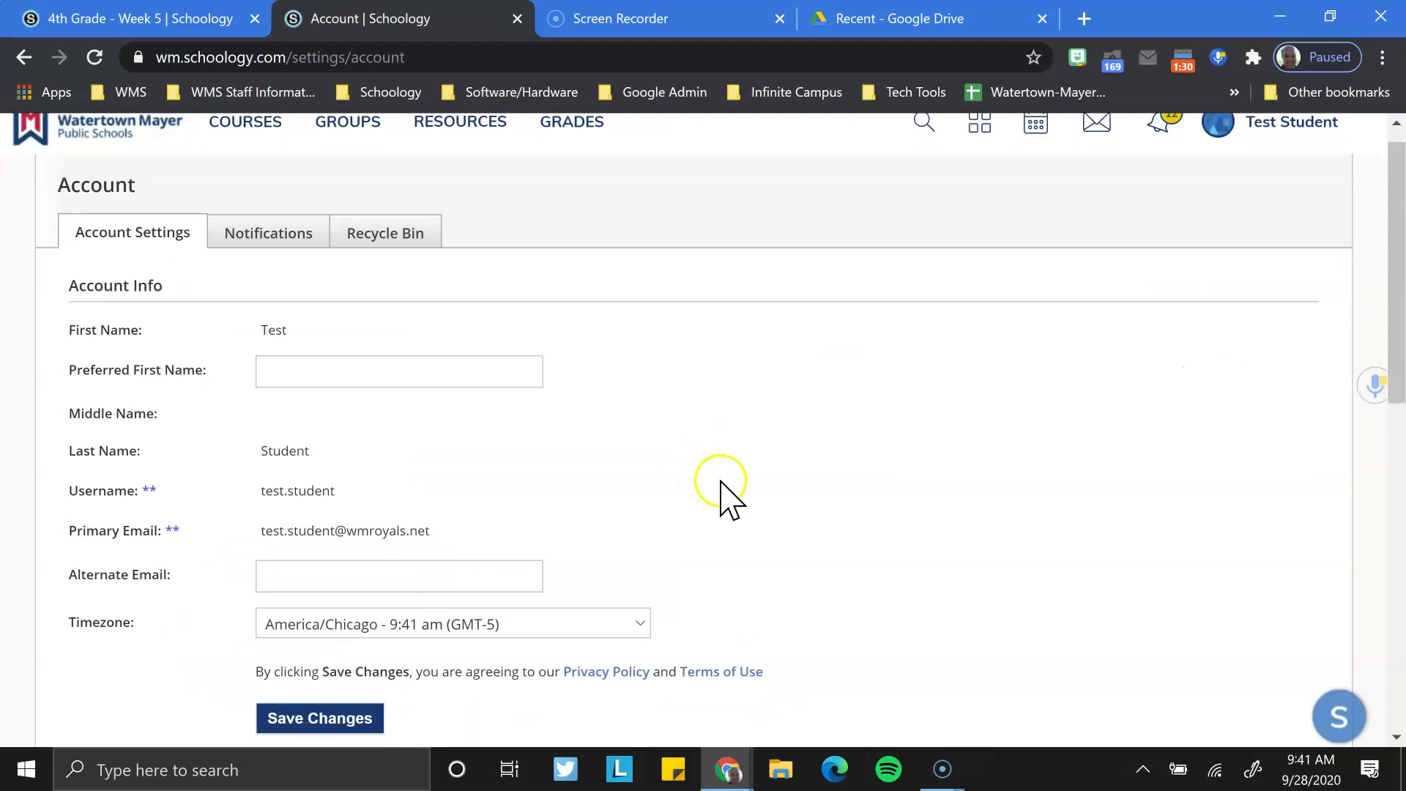
scroll(735, 495, "down", 1)
scroll(734, 495, "down", 3)
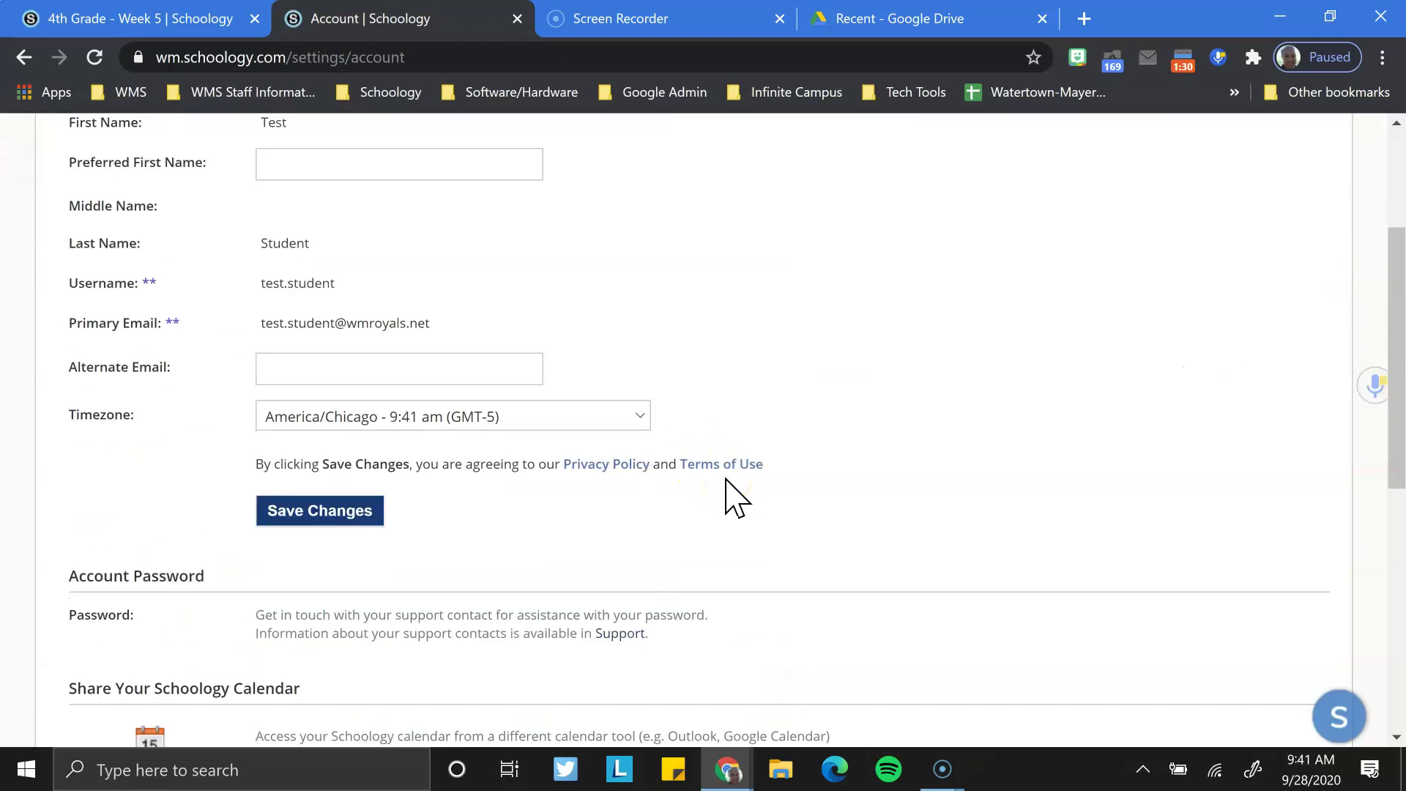
scroll(734, 495, "down", 2)
scroll(734, 494, "down", 2)
scroll(725, 484, "down", 1)
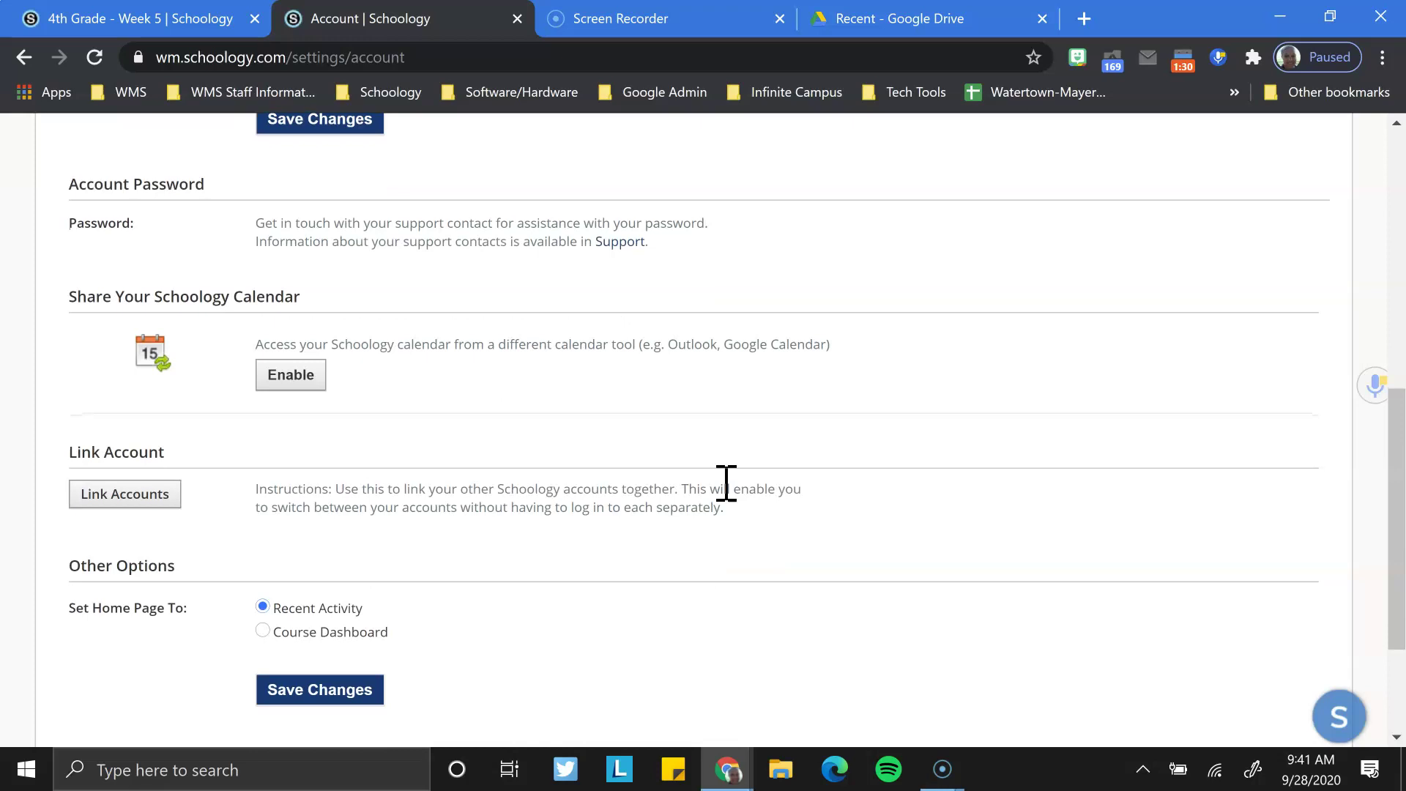
scroll(726, 483, "up", 2)
scroll(725, 484, "up", 1)
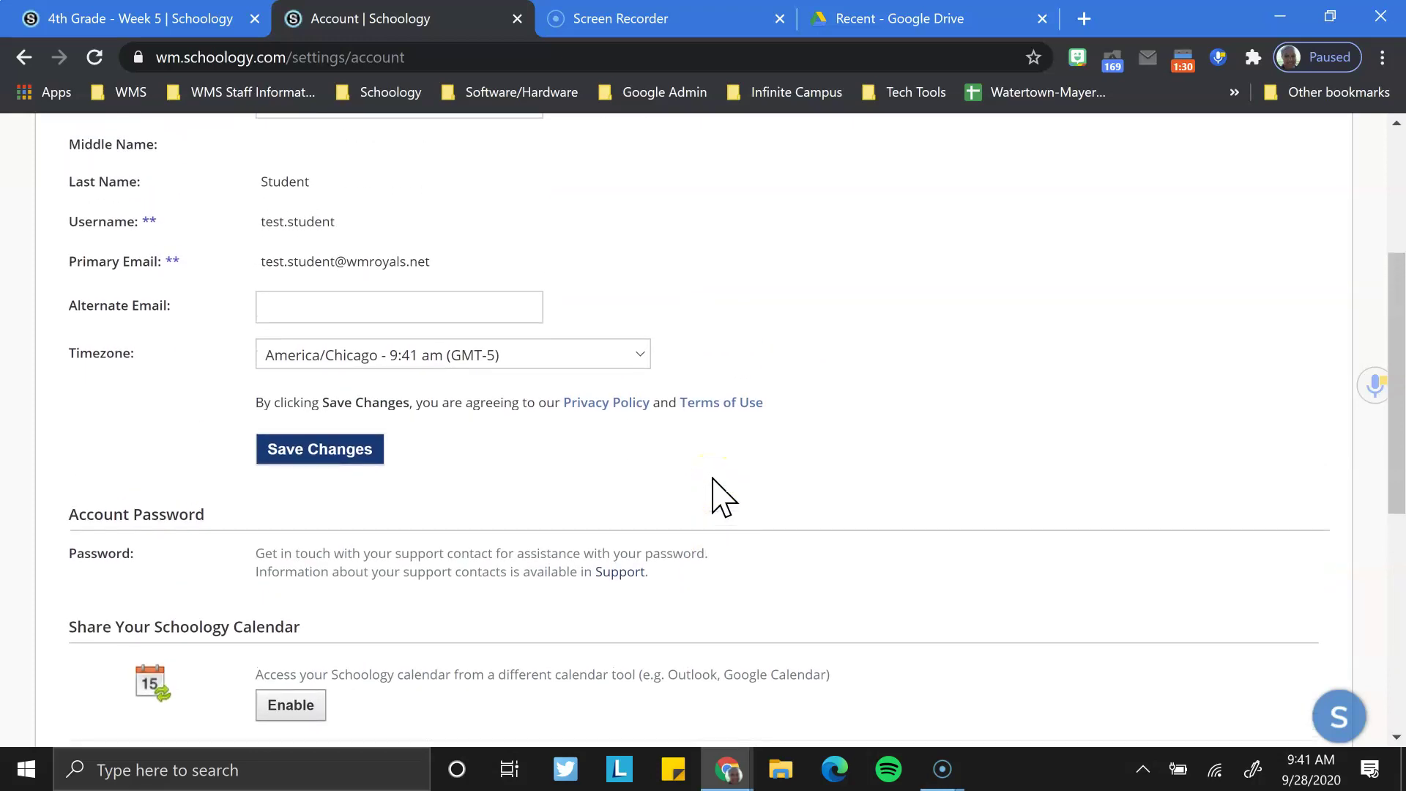
scroll(719, 495, "up", 1)
scroll(719, 495, "down", 3)
scroll(720, 496, "down", 3)
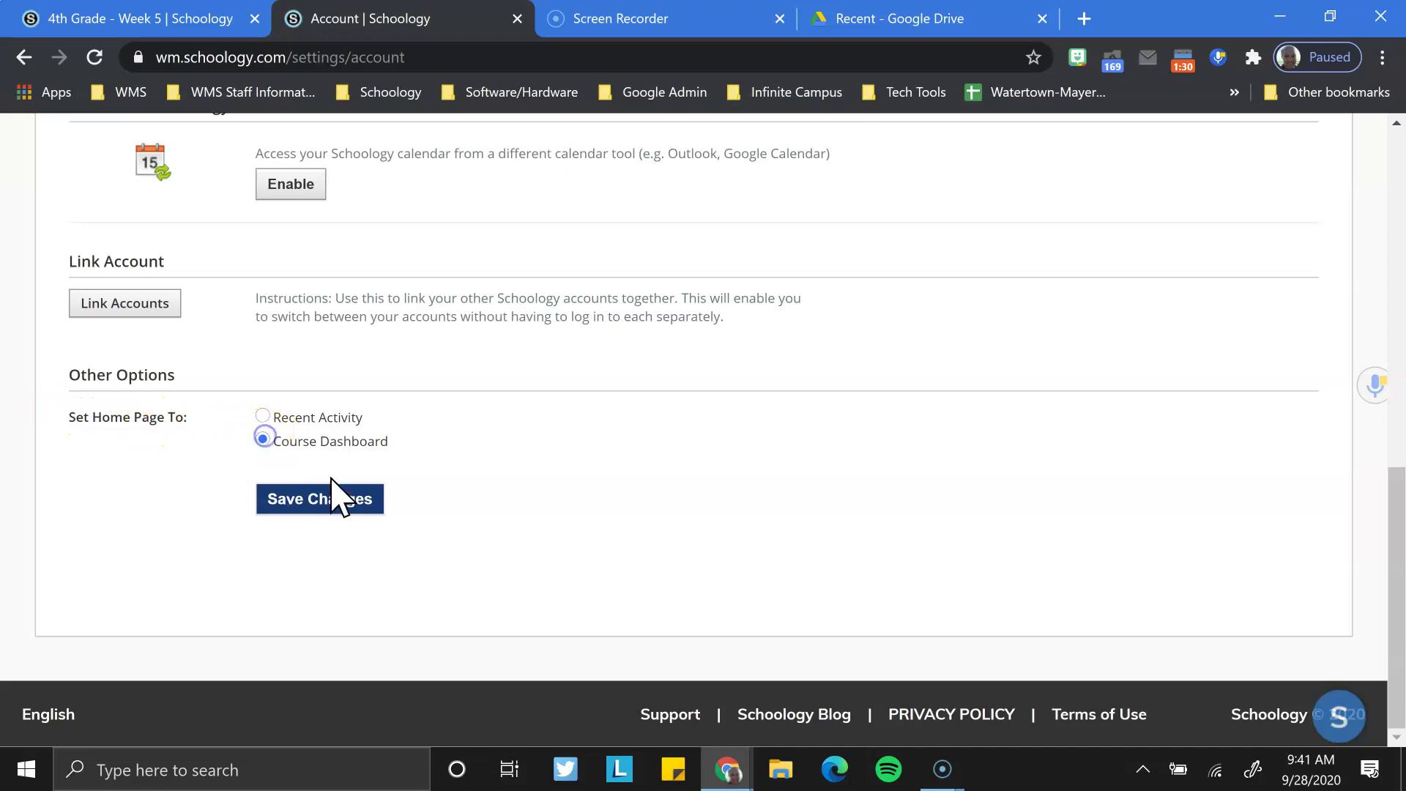
left_click(350, 435)
left_click(353, 508)
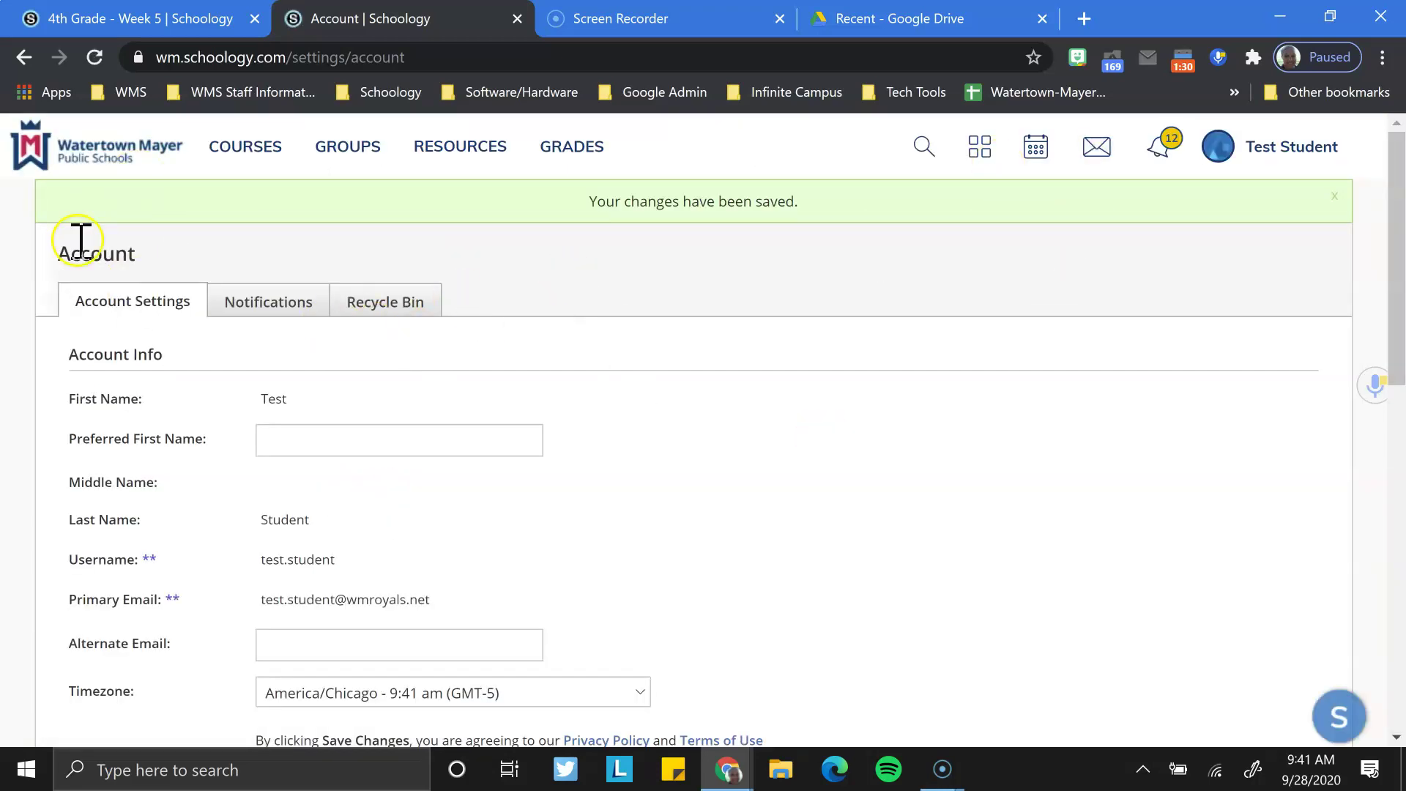
left_click(127, 154)
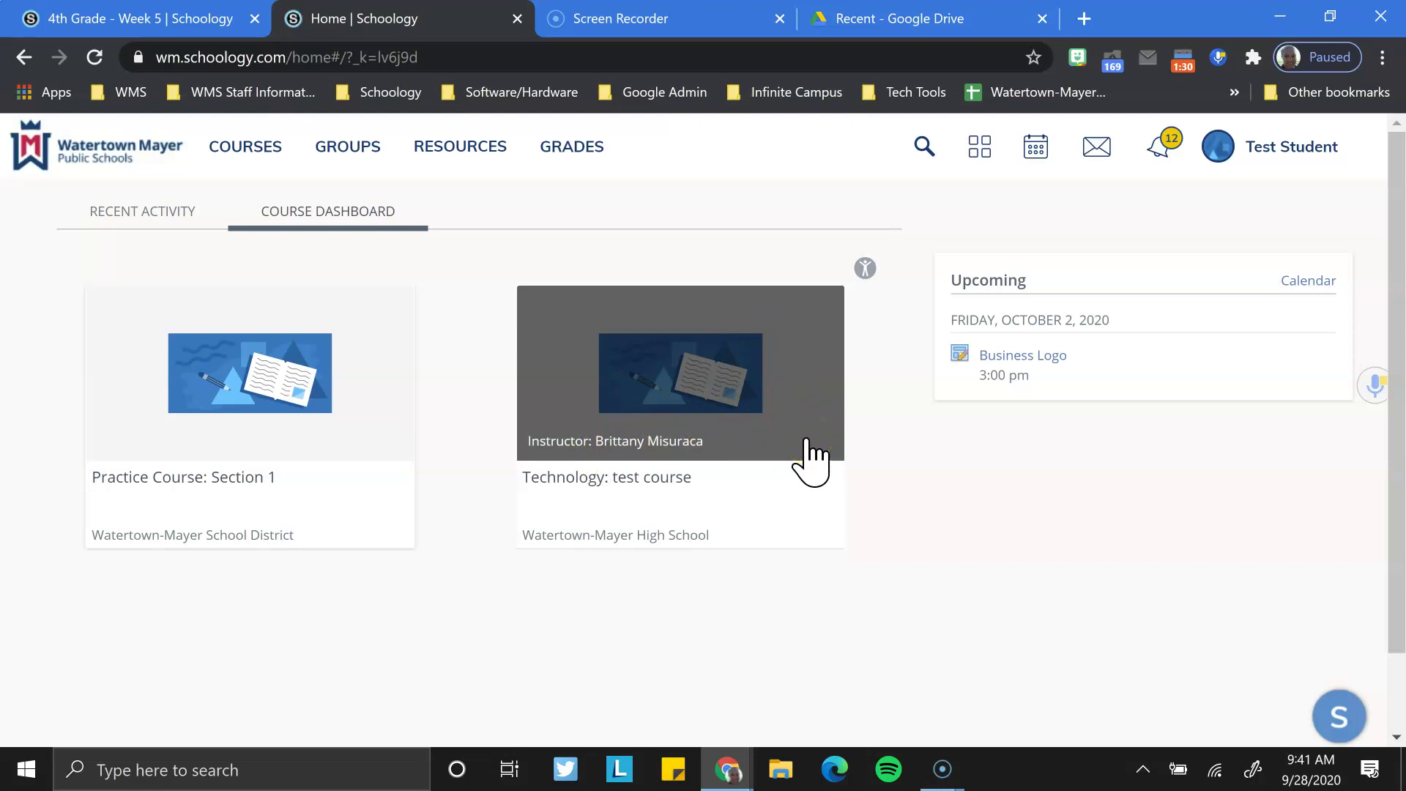
left_click(805, 384)
mouse_move(805, 385)
left_mouse_down()
mouse_move(299, 374)
mouse_move(411, 396)
left_mouse_up()
left_click(242, 516)
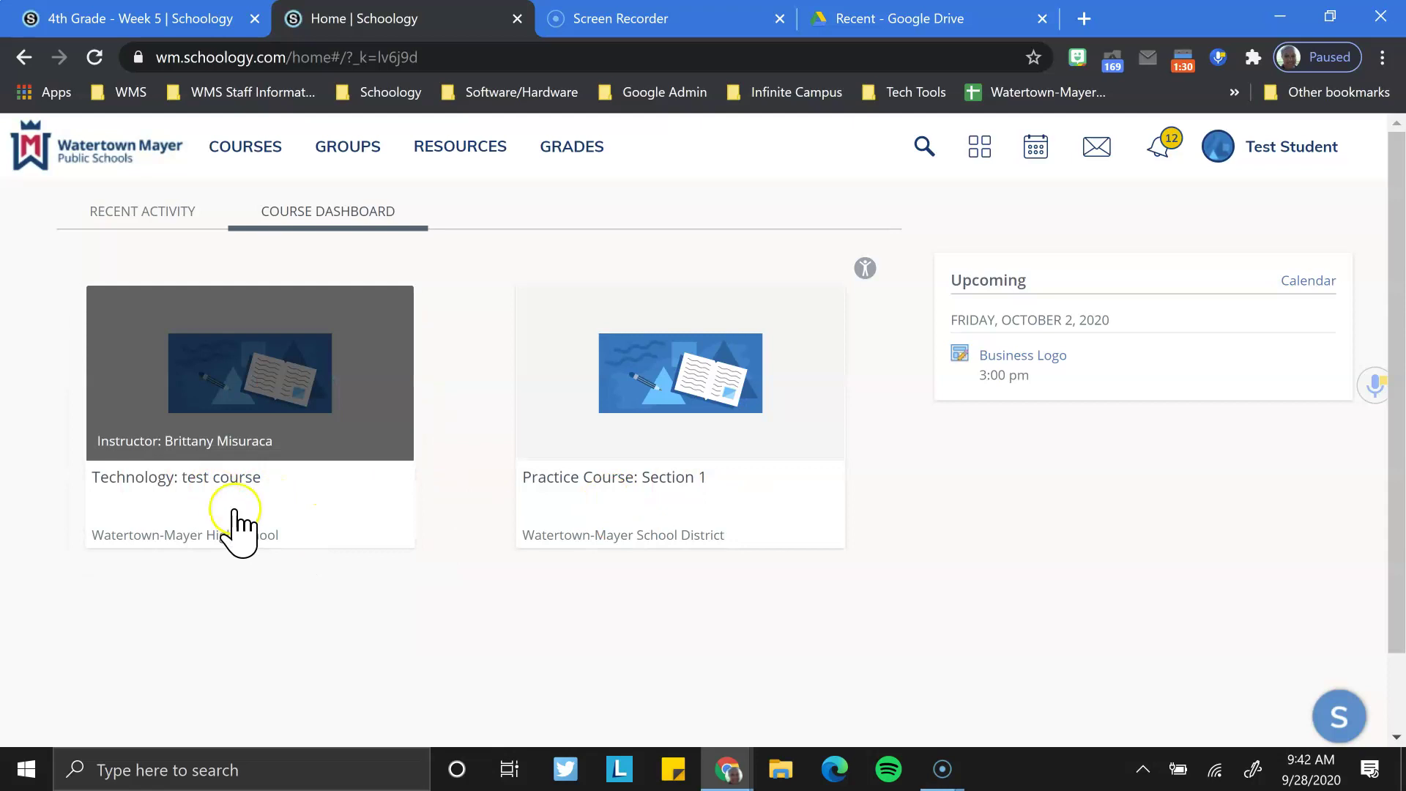
scroll(816, 489, "down", 1)
mouse_move(680, 323)
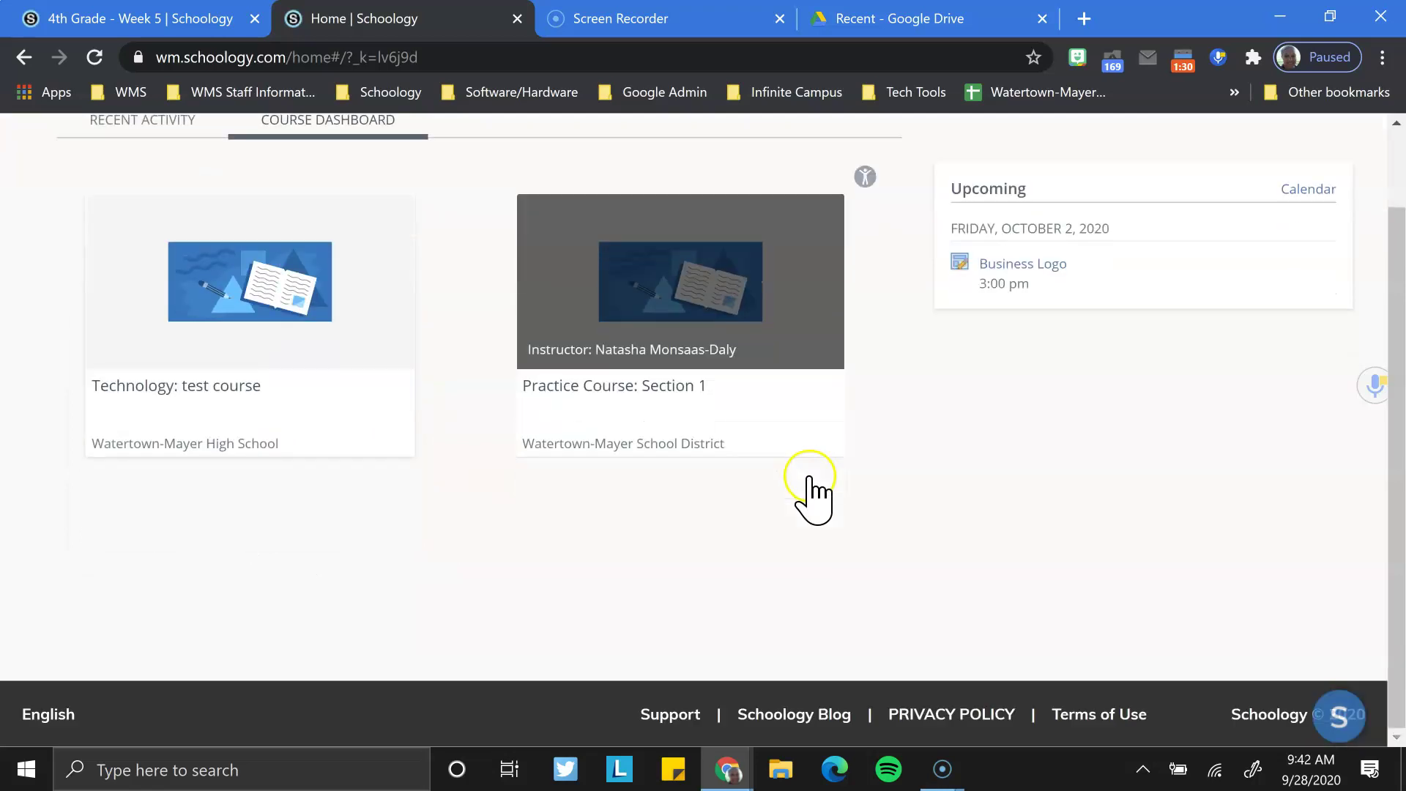
scroll(816, 489, "up", 2)
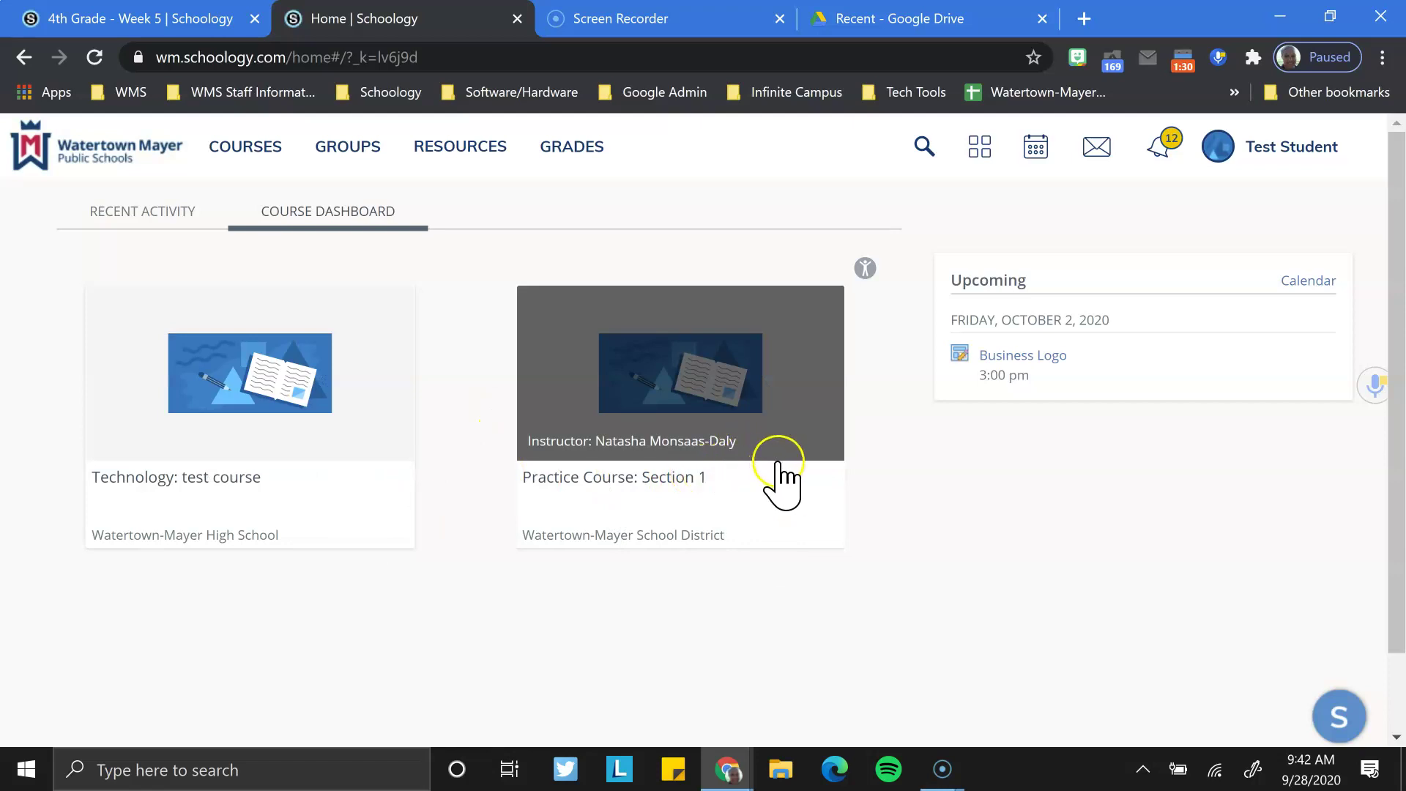
mouse_move(780, 456)
left_mouse_down()
mouse_move(295, 433)
mouse_move(324, 439)
left_mouse_up()
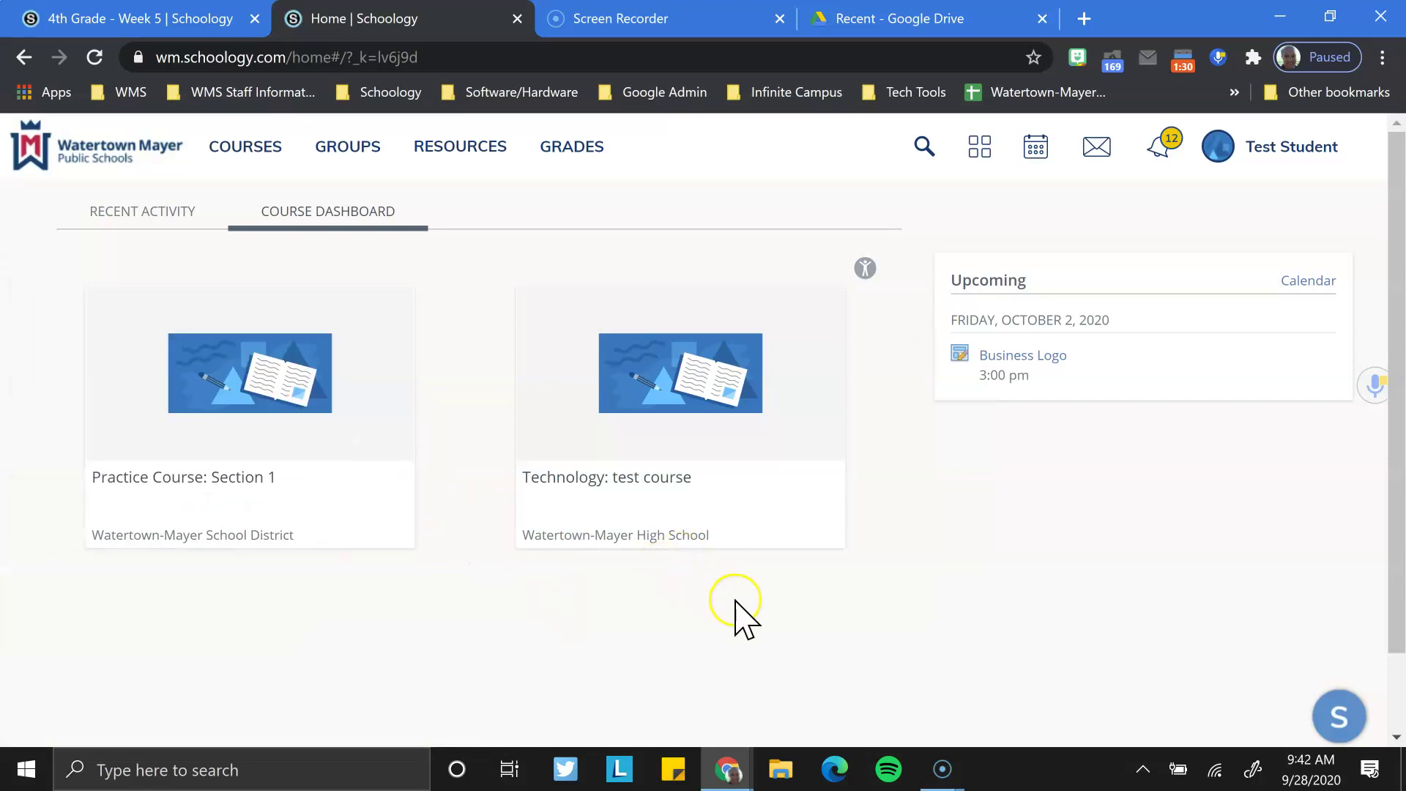
scroll(747, 599, "down", 2)
scroll(756, 599, "up", 2)
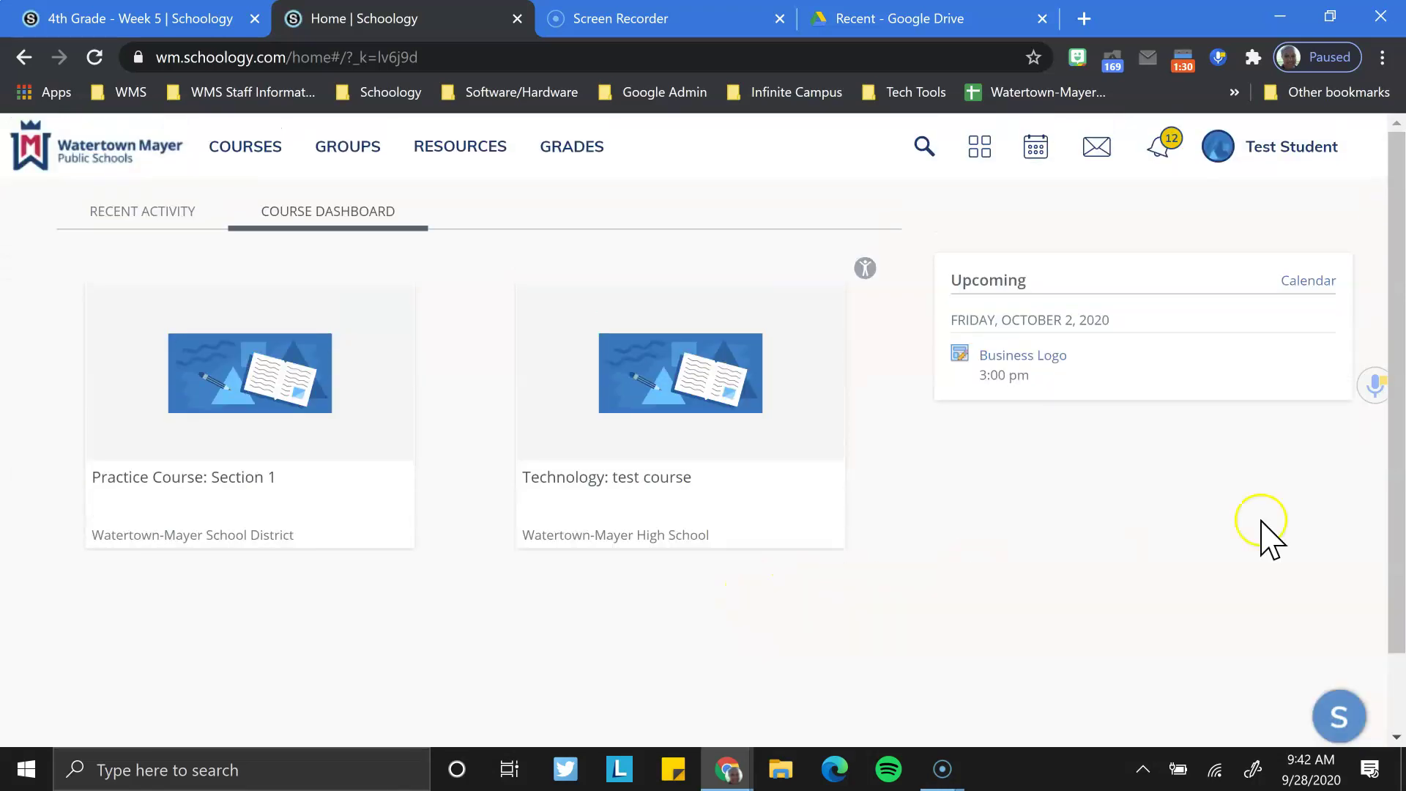